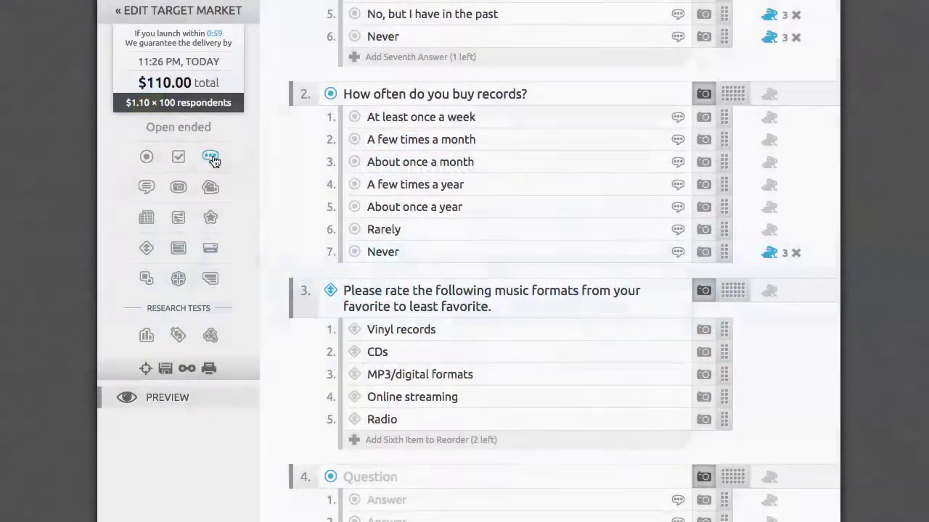
- Place an Open Ended text-area question below Q2 reading 'What is/are your favorite place(s) to buy records?'
drag(212, 160, 341, 298)
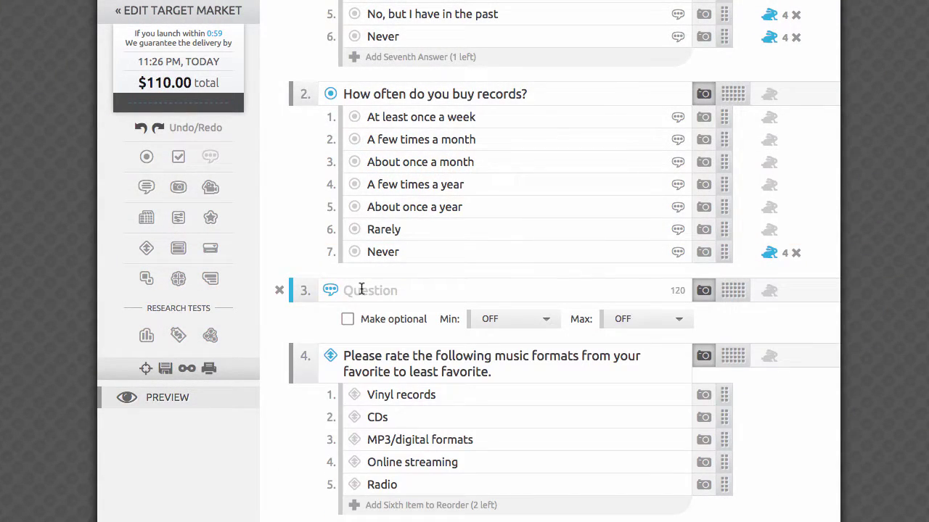
click(362, 289)
text(What )
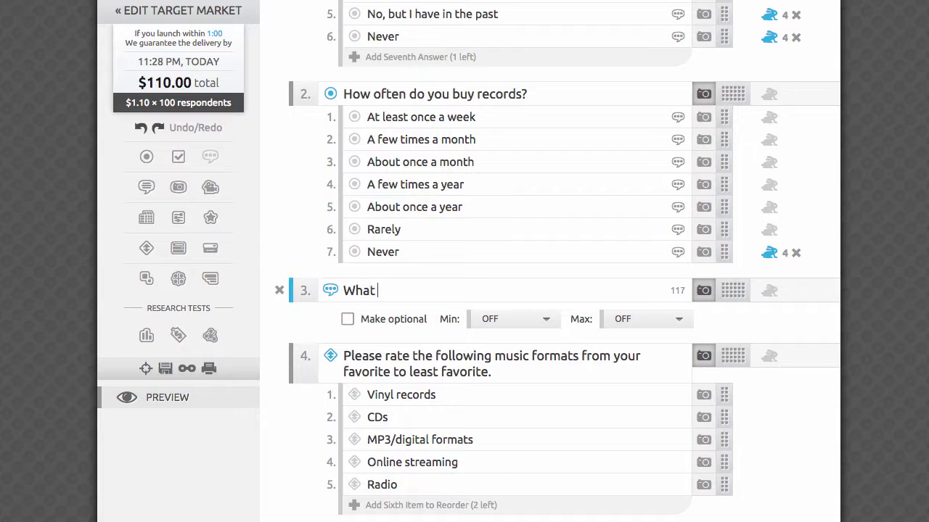
text(is/are your )
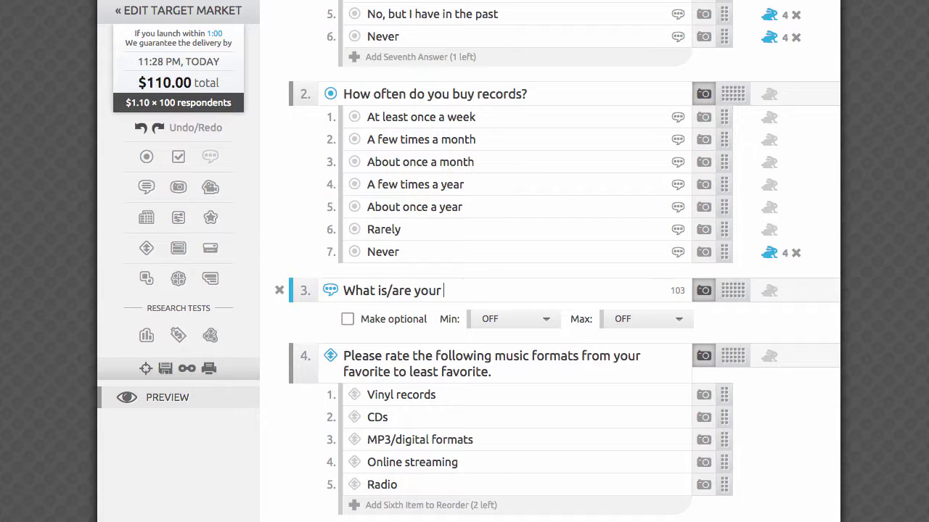
text(favorite pla)
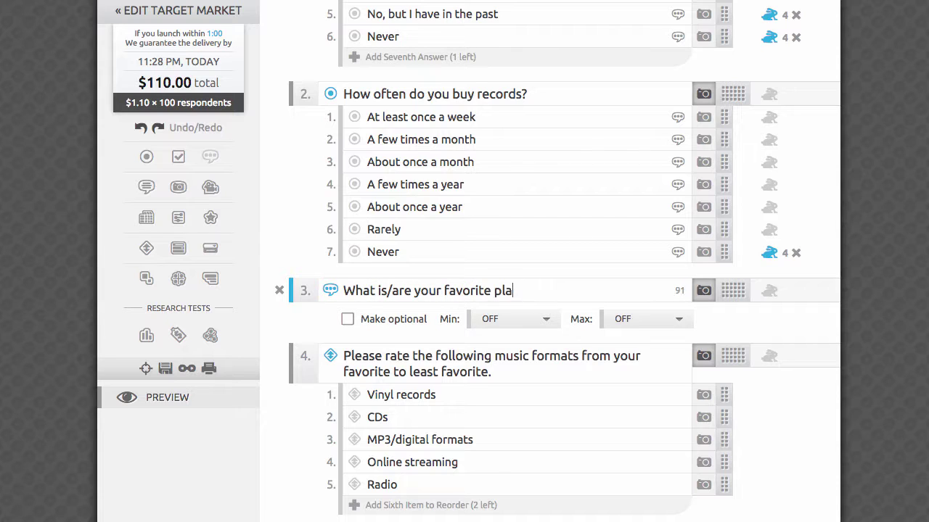
text(ce(s) to buy records?)
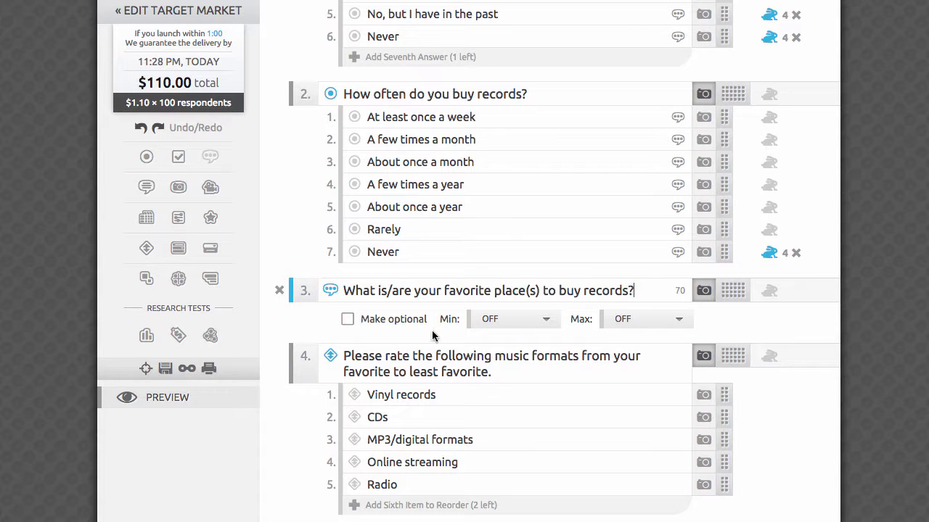
- Mark question 3 optional, step the preview on to question 4, then bring up Q3's Min length choices
click(348, 323)
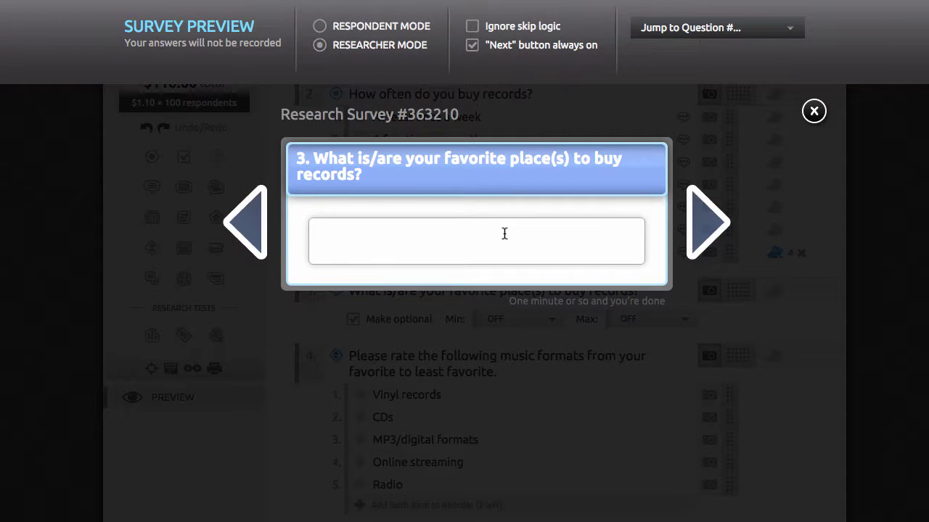
click(710, 227)
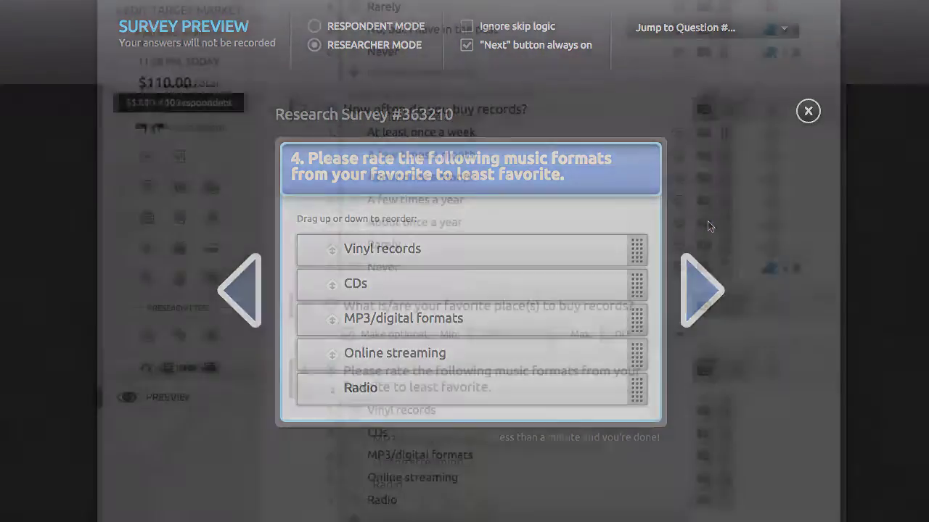
click(548, 336)
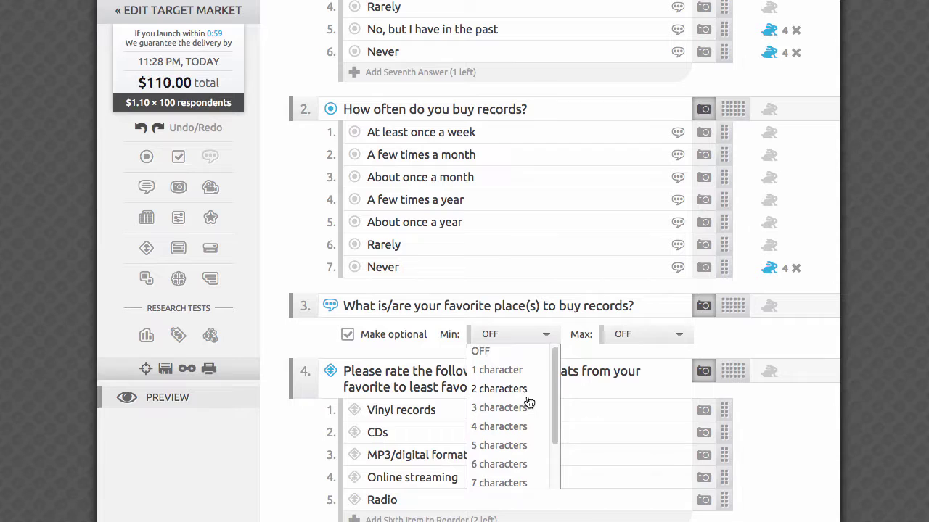
scroll(529, 403, down, 1)
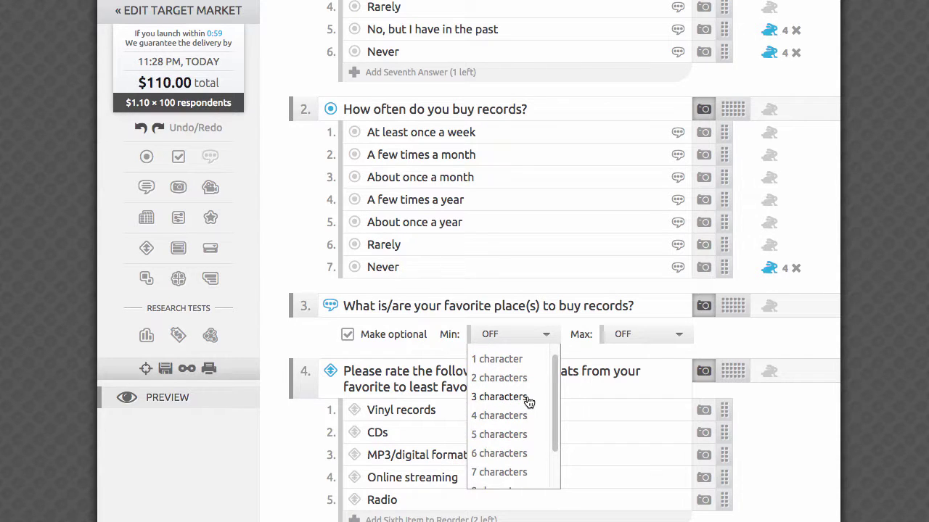
scroll(528, 403, down, 2)
scroll(528, 403, down, 3)
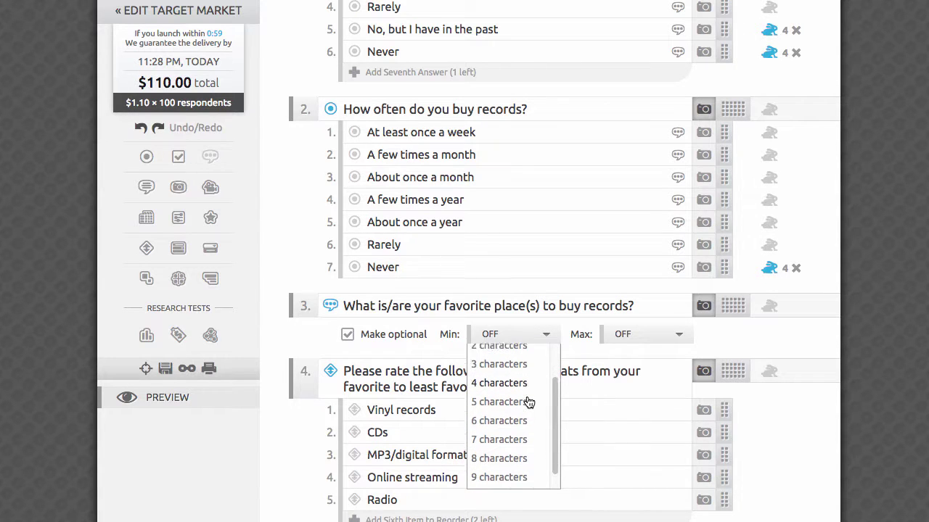
scroll(528, 403, up, 1)
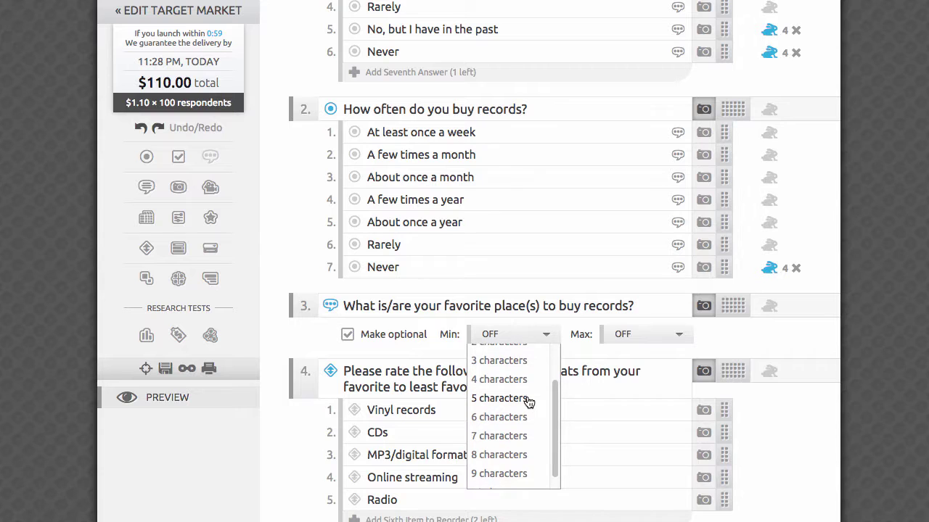
scroll(529, 403, up, 3)
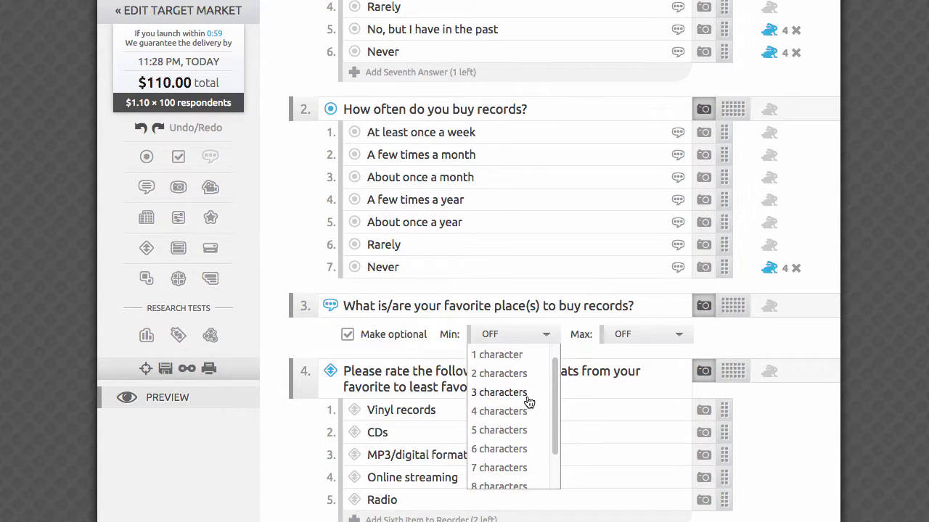
click(639, 337)
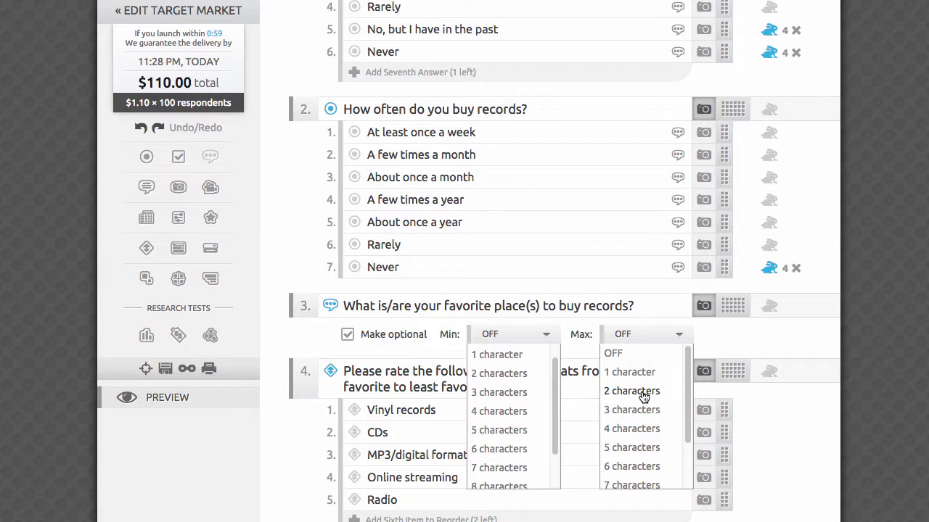
scroll(643, 396, down, 2)
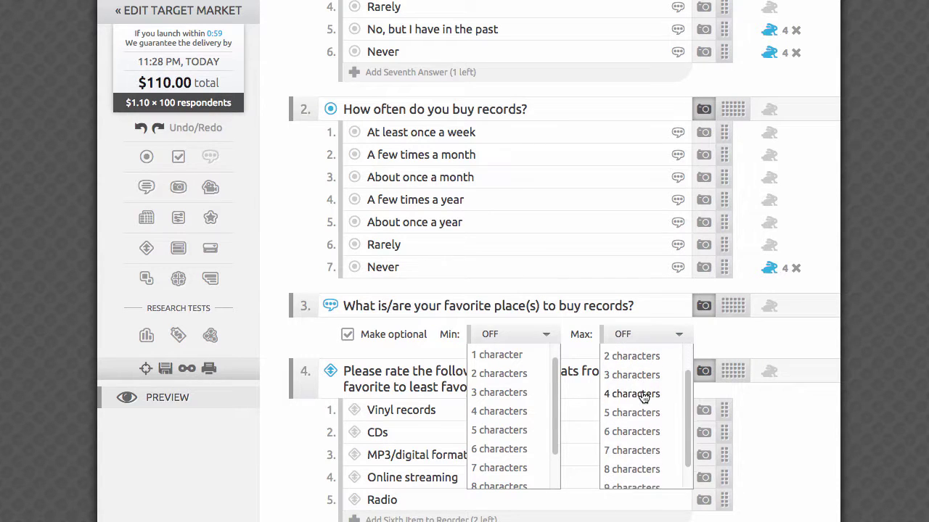
scroll(643, 396, down, 1)
scroll(643, 397, up, 1)
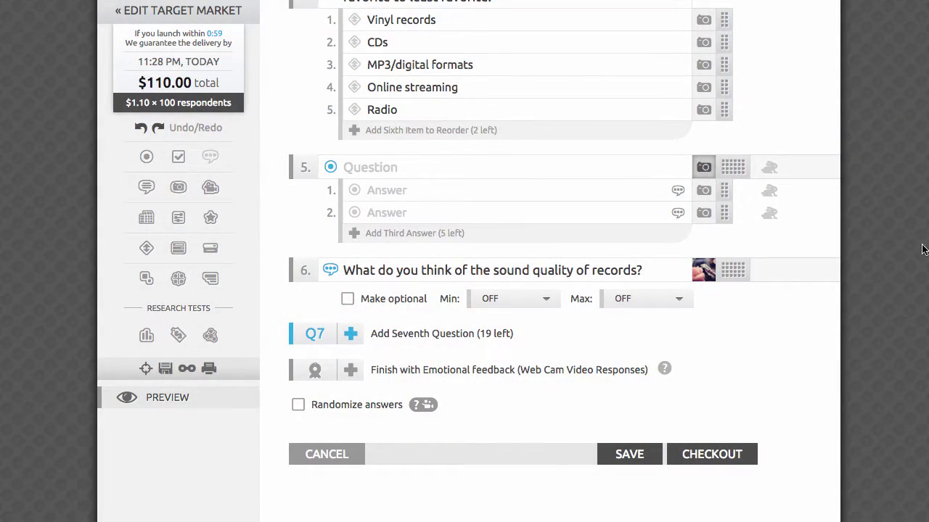
- View question 6's record-player image and preview it, trying its answer box
click(703, 270)
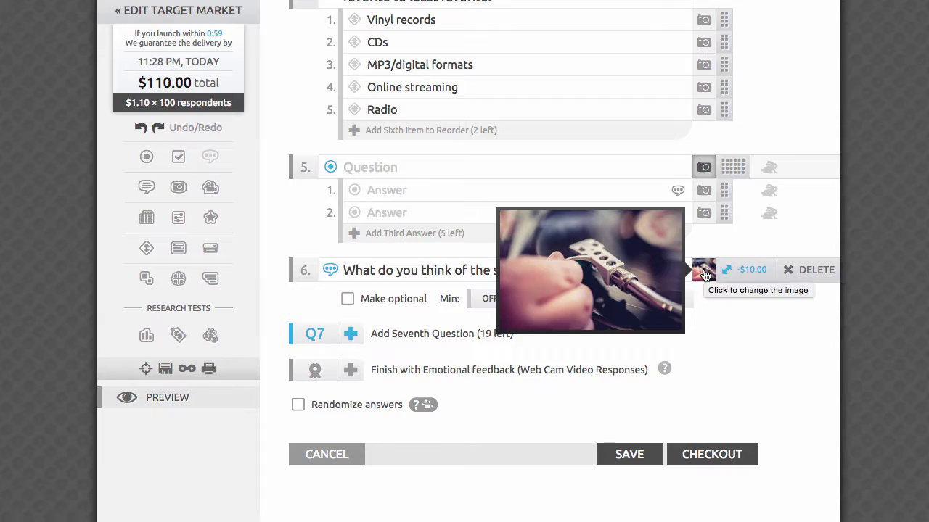
click(740, 277)
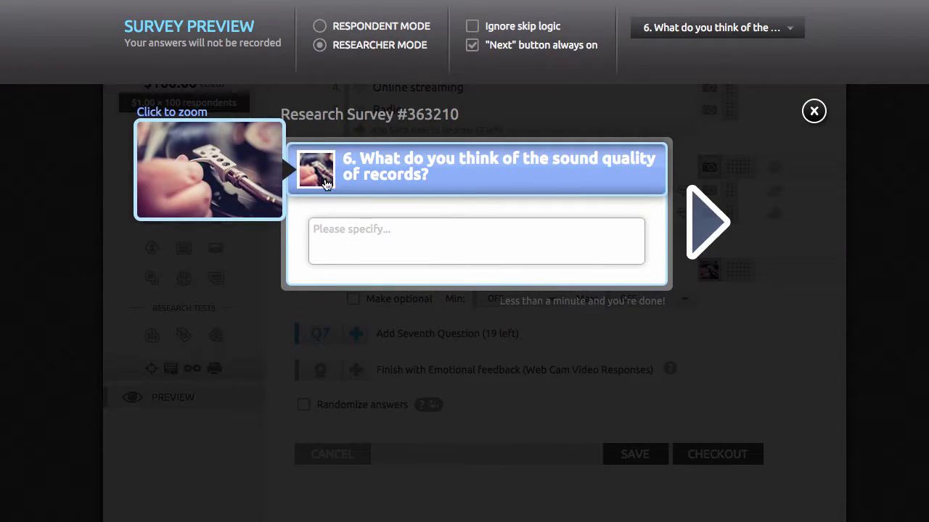
click(353, 232)
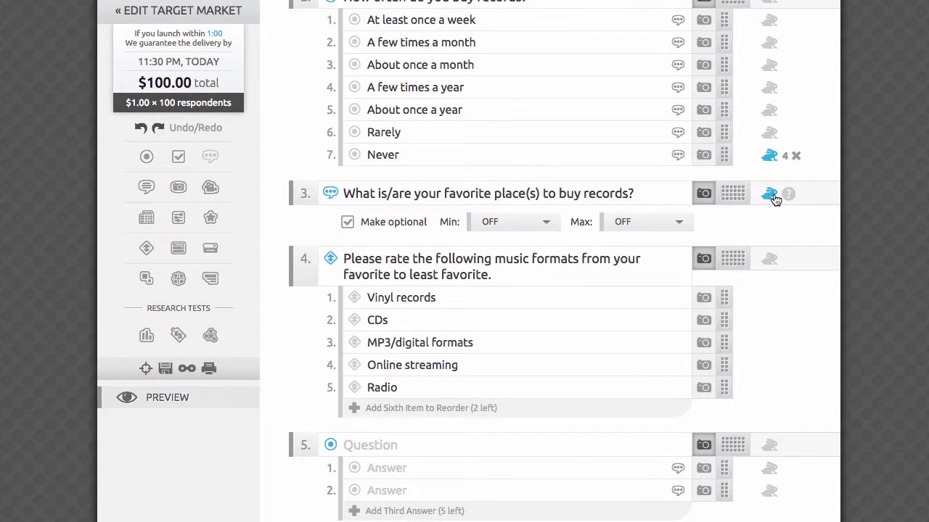
- Set Q3's skip logic to leap directly to '5. Question'
click(773, 197)
click(660, 314)
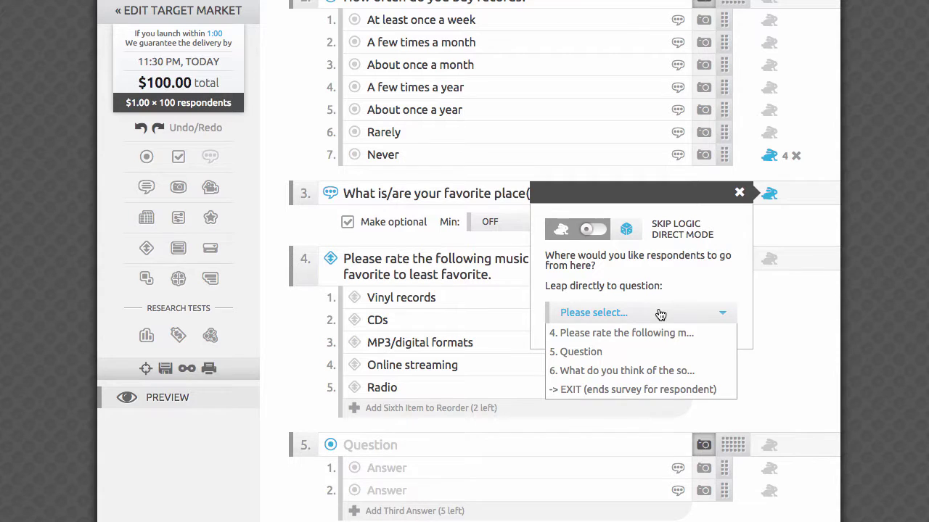
click(628, 355)
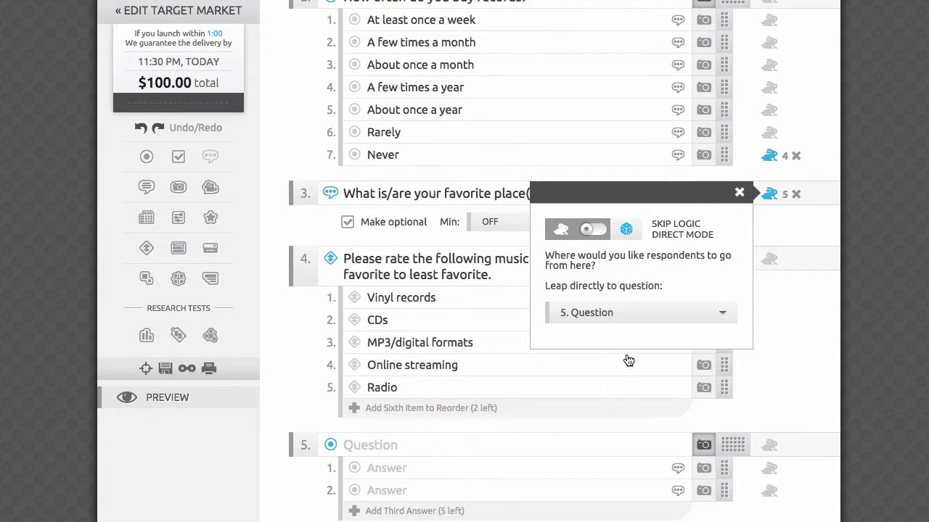
click(739, 193)
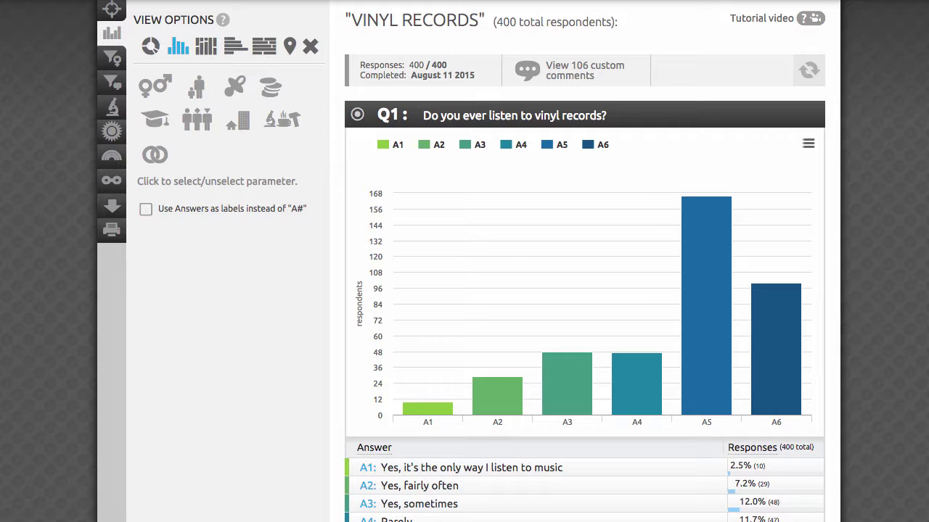
- Show the 106 custom comments on Q3 and toggle Respondent 1's traits on and off
click(527, 78)
scroll(656, 153, down, 3)
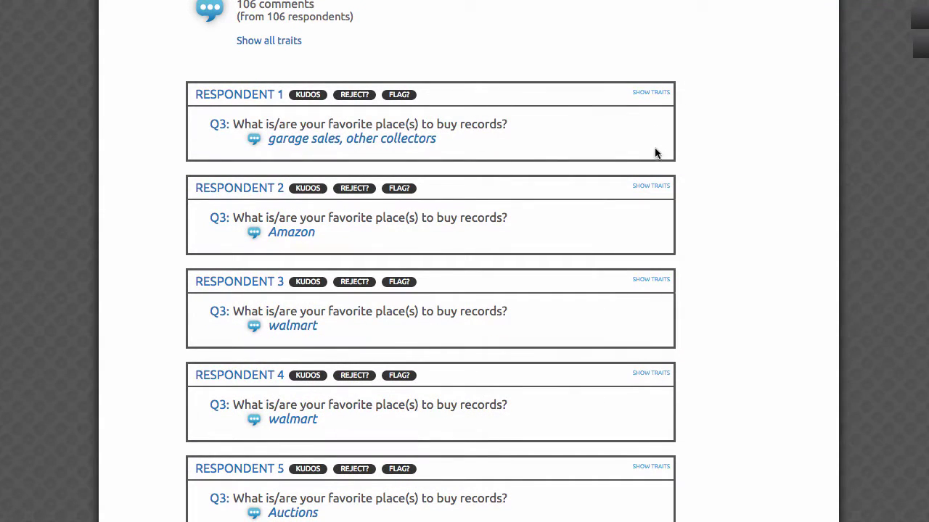
click(652, 93)
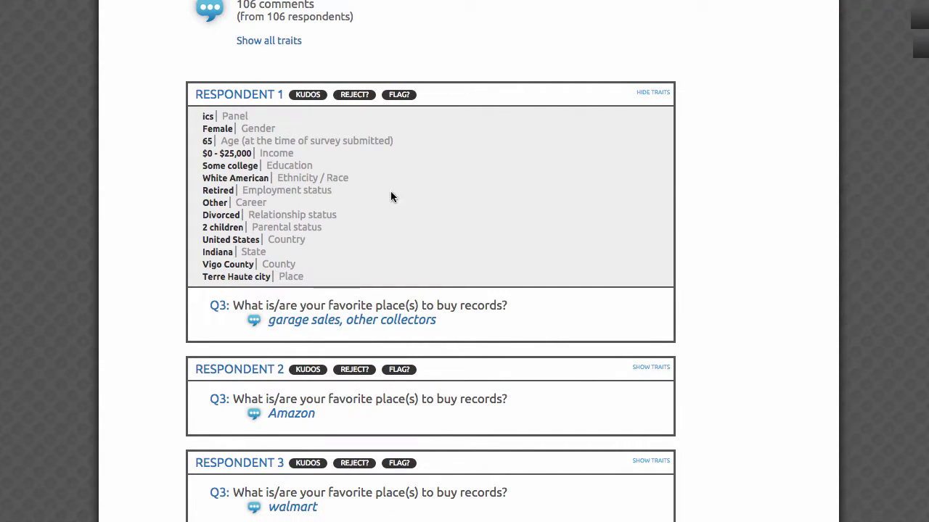
click(653, 93)
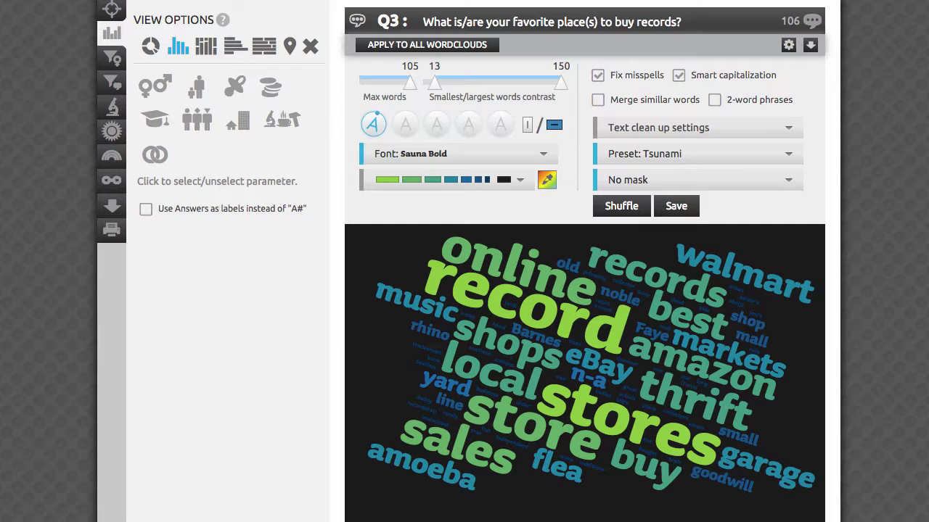
- Use the Permanent Marker font, set Max words to 32 and the contrast's upper limit to 63
click(546, 155)
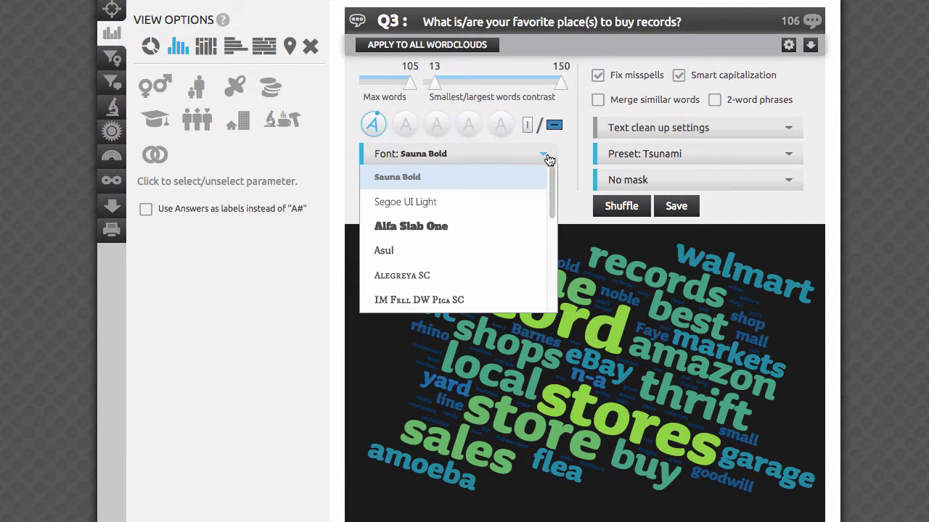
scroll(475, 254, down, 1)
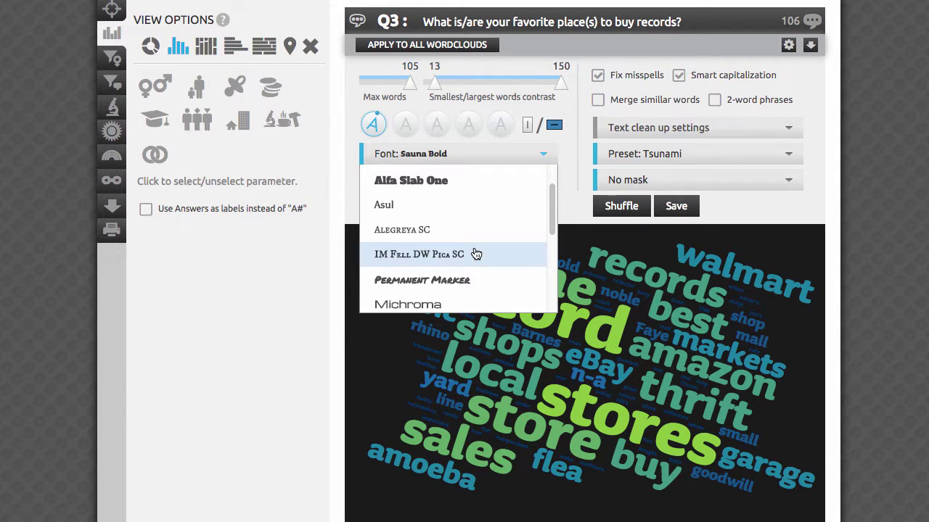
scroll(475, 255, down, 1)
click(458, 259)
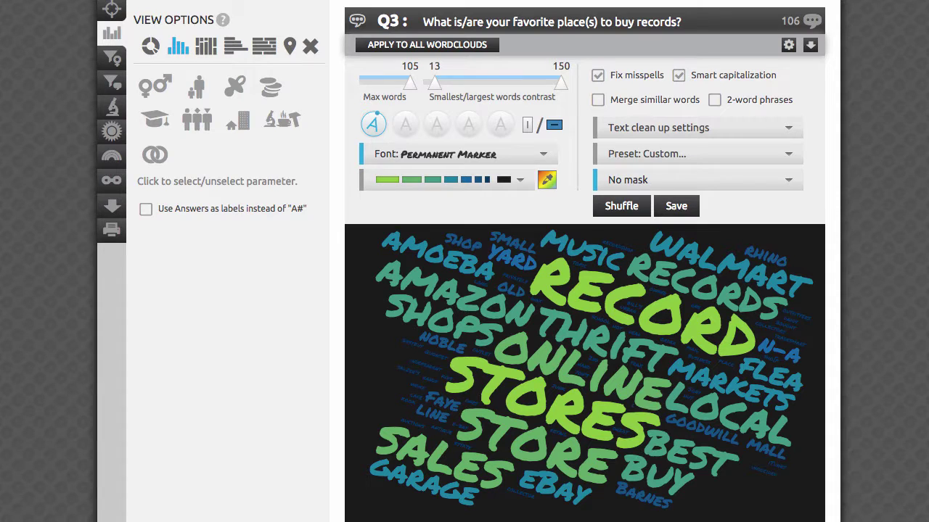
drag(410, 89, 372, 89)
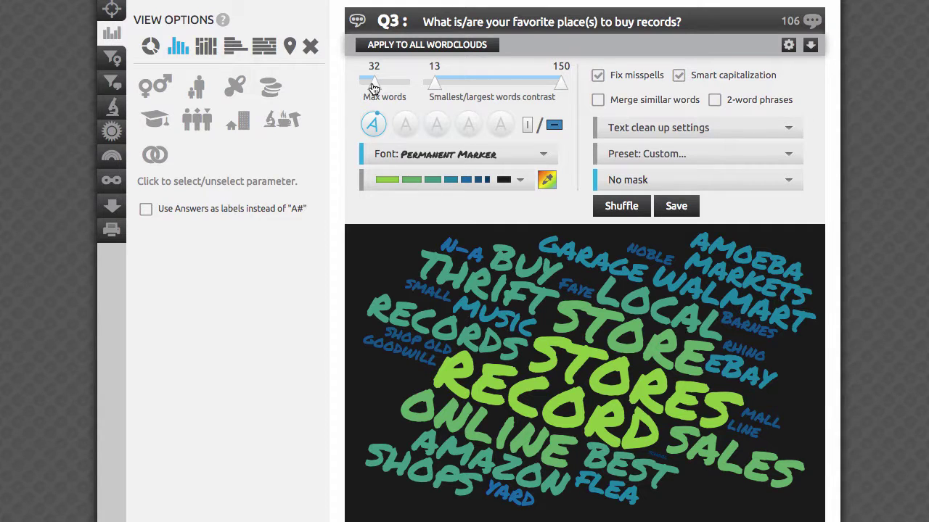
drag(561, 86, 482, 91)
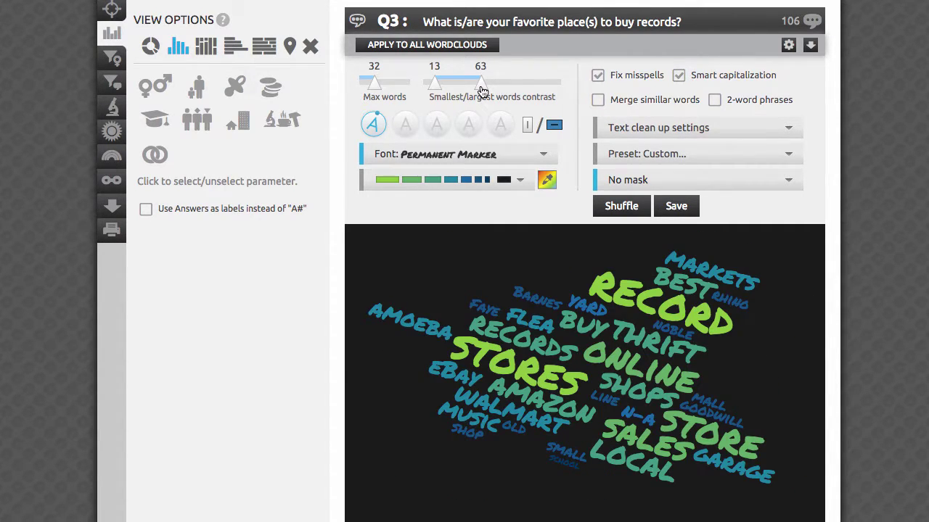
- Angle words diagonally, enable Merge similar words and 2-word phrases, and drill into FLEA MARKET
click(405, 122)
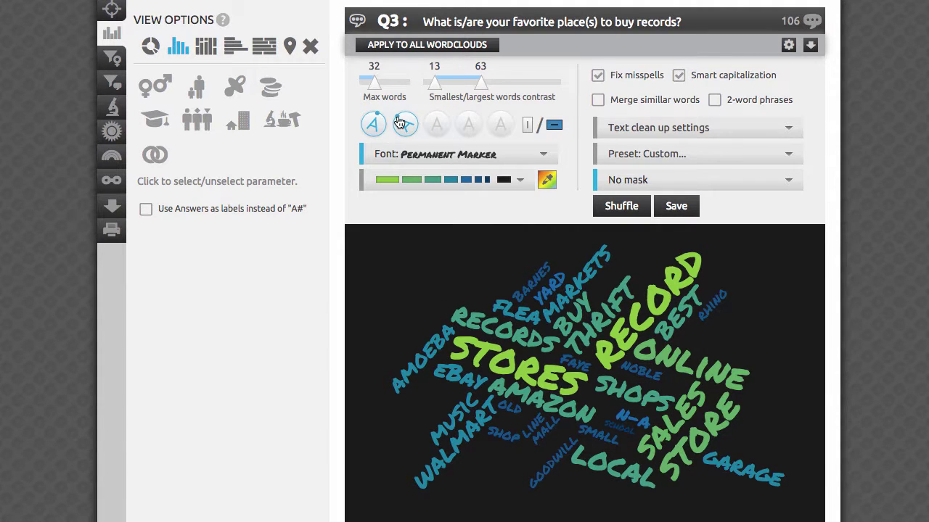
click(597, 101)
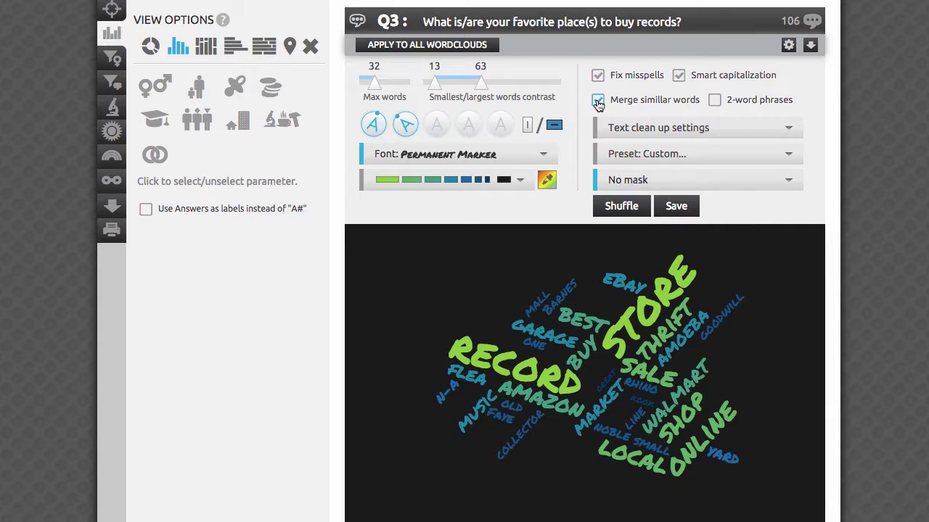
click(714, 101)
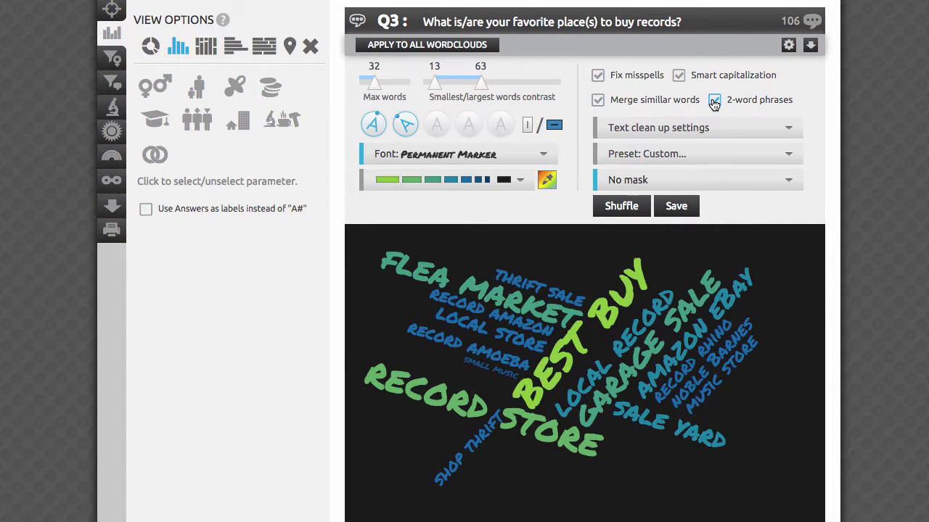
click(475, 292)
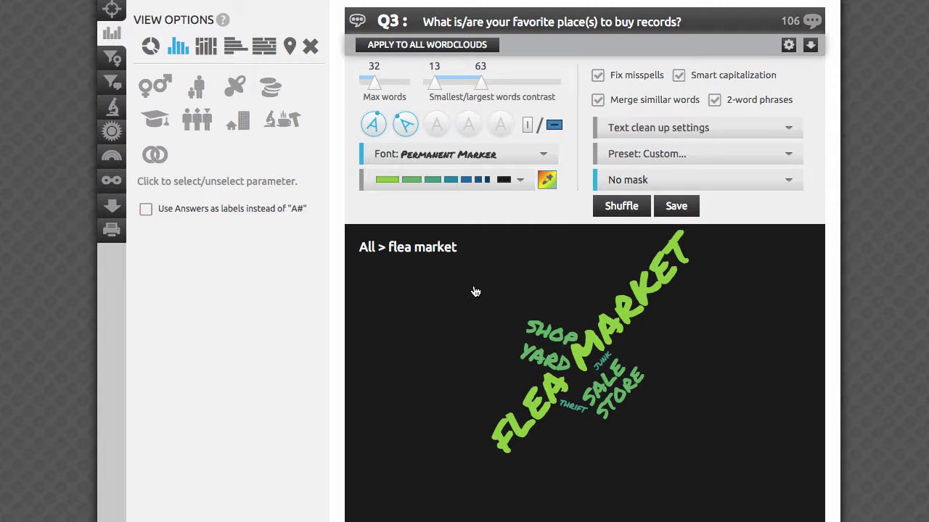
- Return to the full cloud, apply the Heart mask, and show the PNG/PDF/EPS download options
click(476, 291)
click(735, 182)
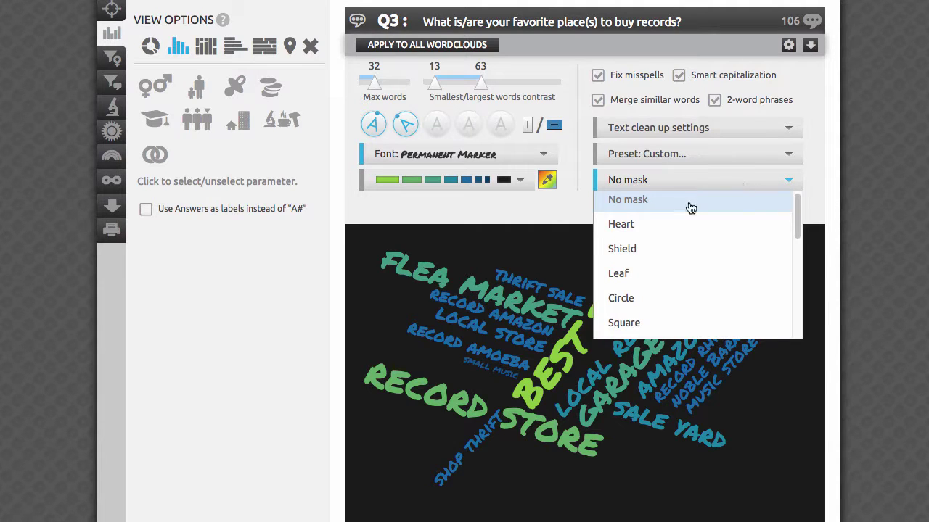
click(659, 230)
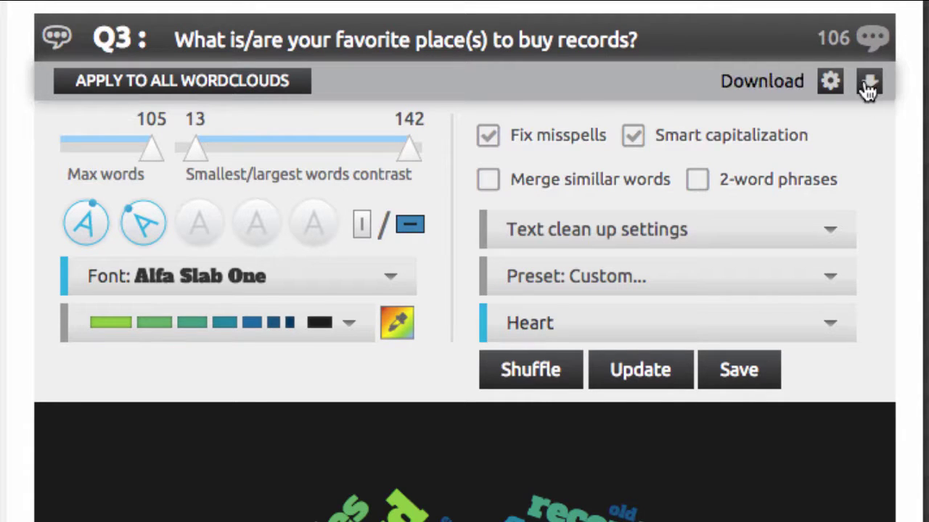
click(810, 48)
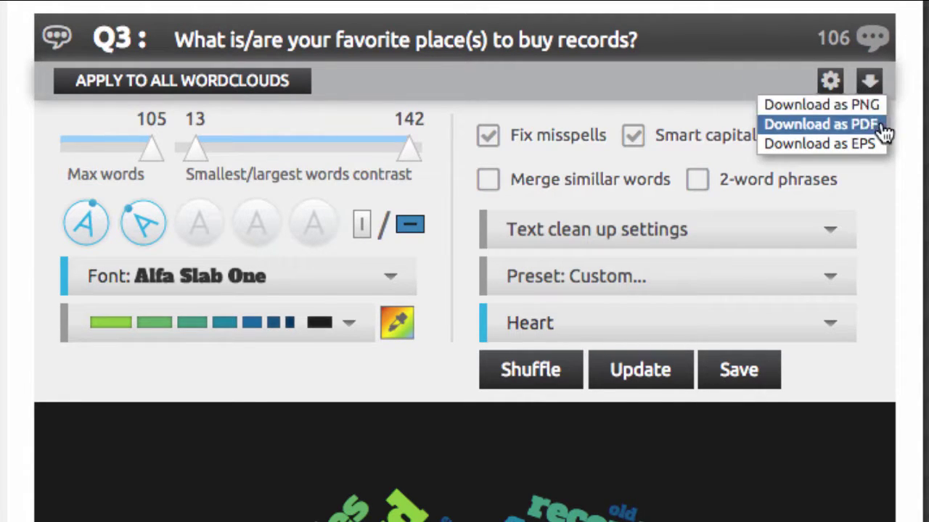